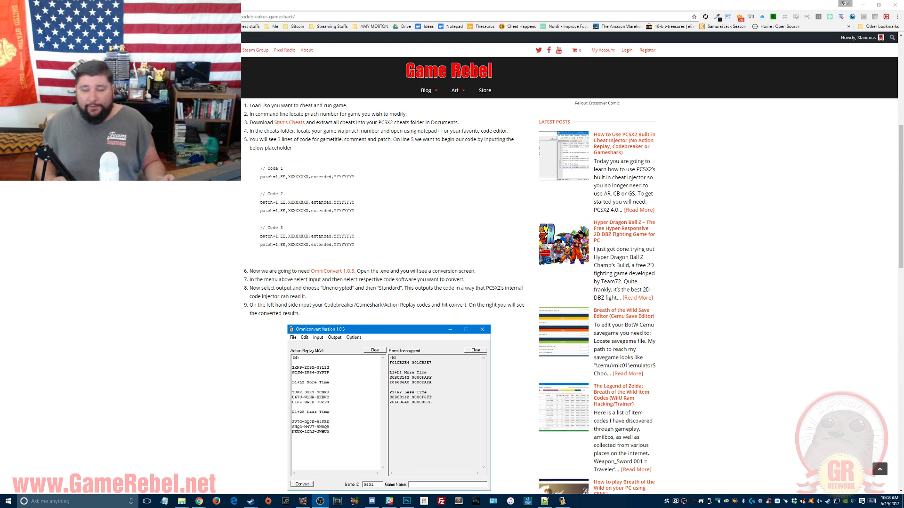
Scroll the tutorial page and download the Stan's Cheats archive
scroll(276, 221, up, 6)
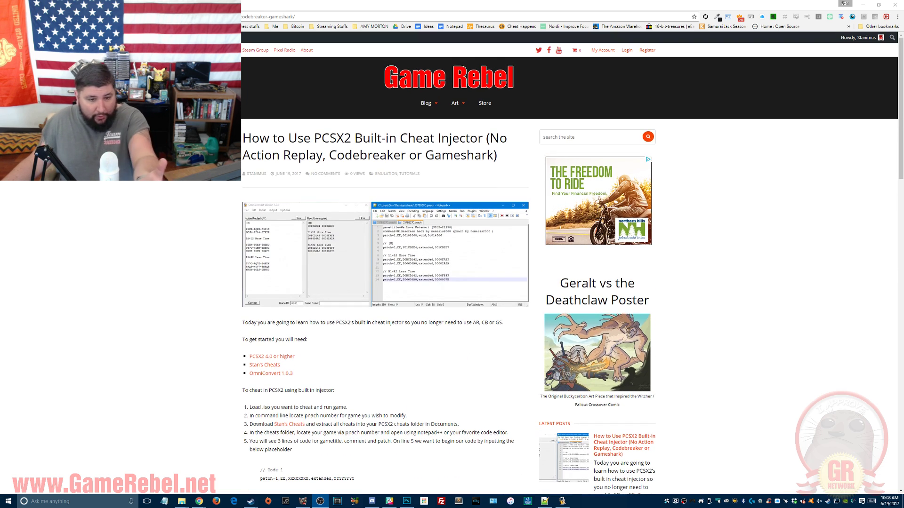
scroll(386, 306, down, 9)
scroll(386, 306, up, 7)
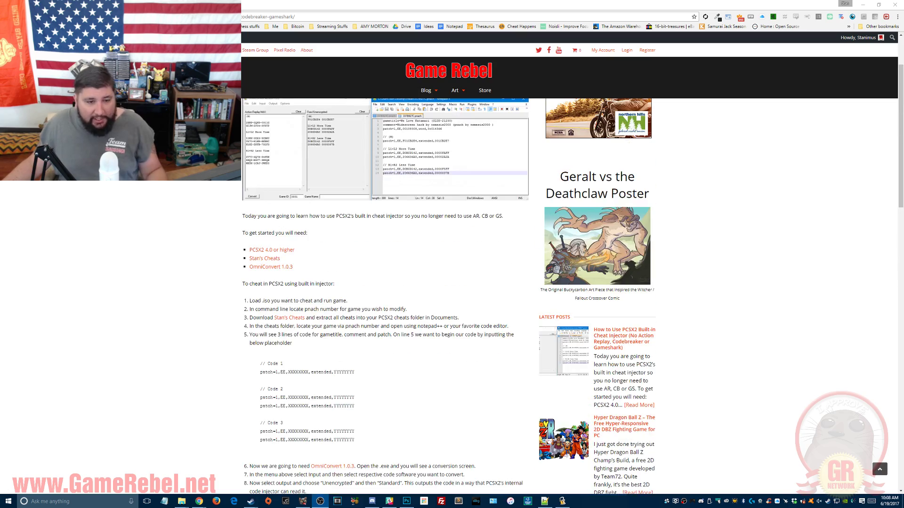
scroll(386, 306, up, 3)
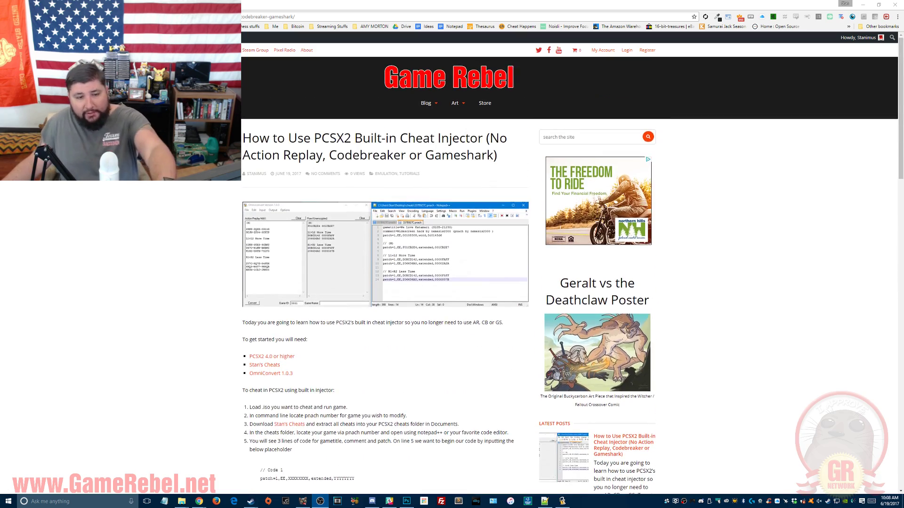
scroll(386, 306, down, 3)
scroll(569, 292, down, 3)
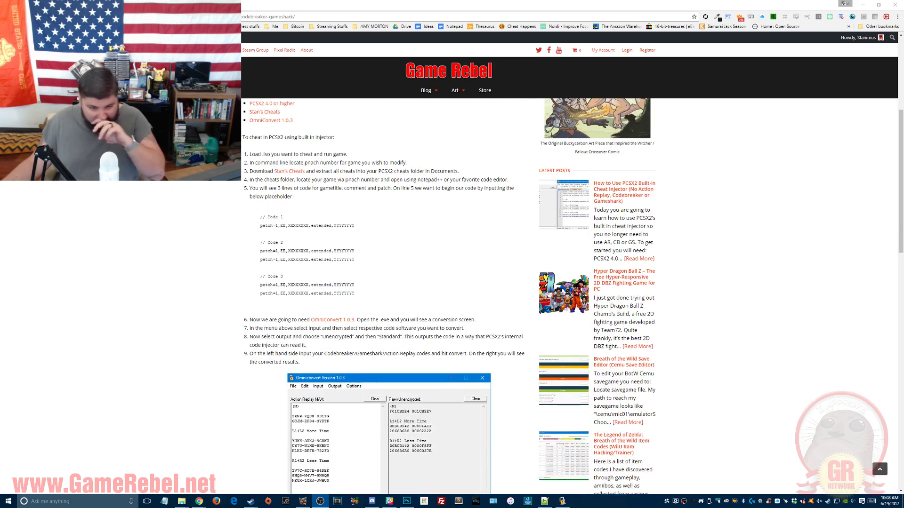
scroll(386, 297, down, 6)
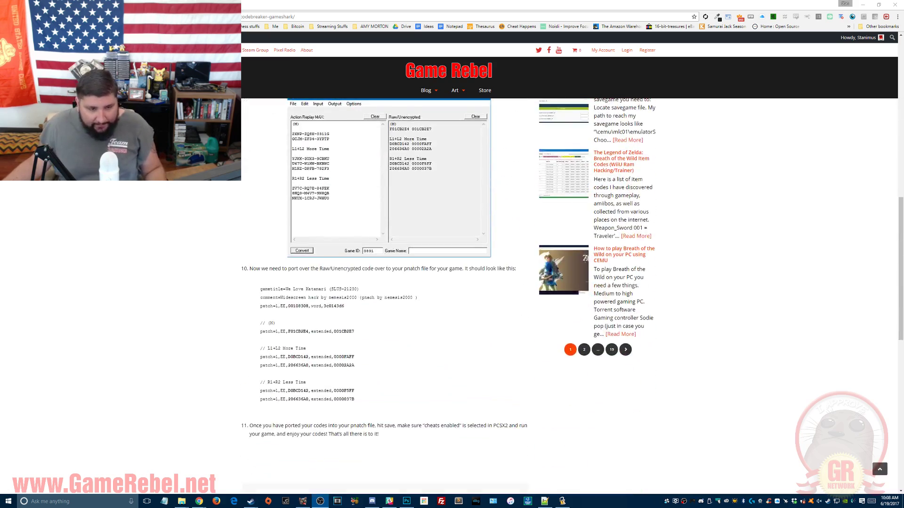
scroll(386, 297, up, 8)
scroll(386, 296, up, 3)
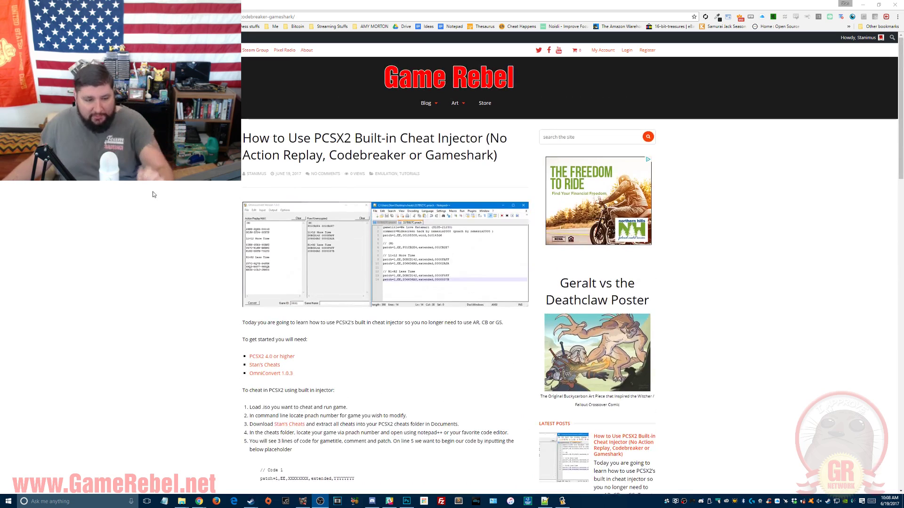
scroll(218, 302, down, 2)
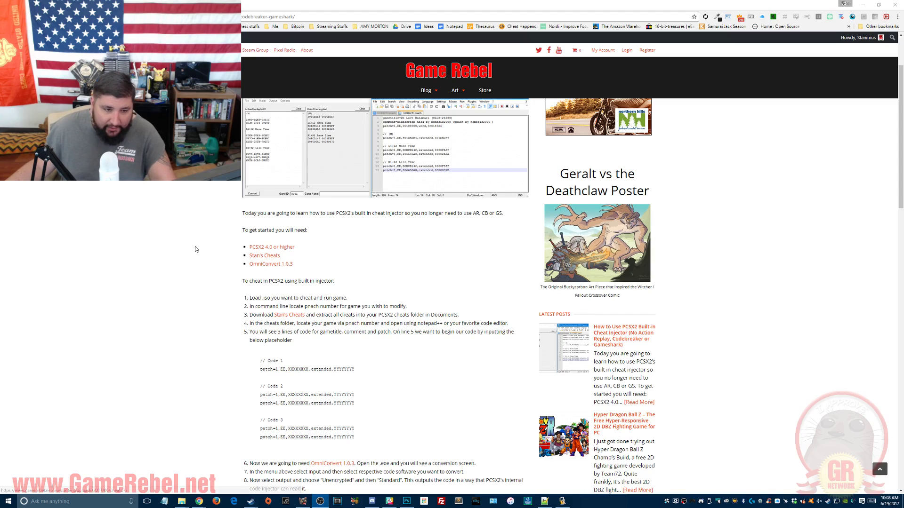
click(277, 258)
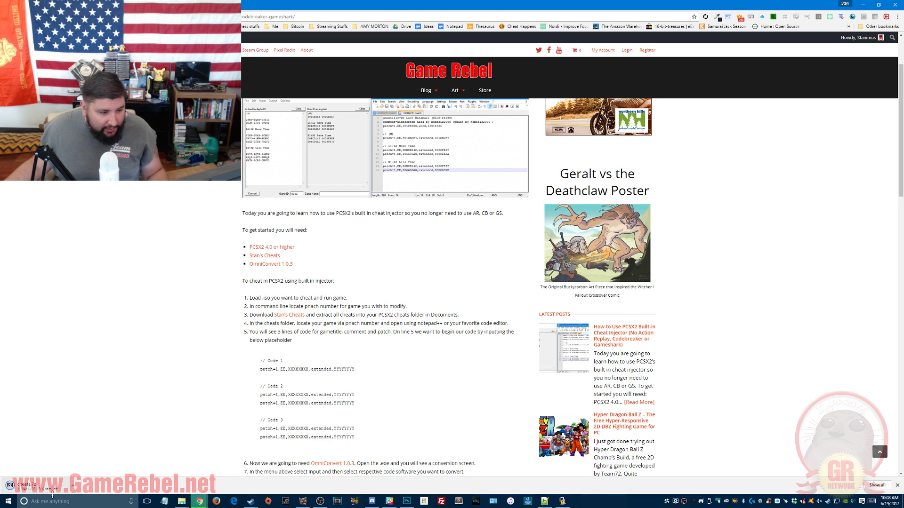
Open the downloaded cheats.7z in 7-Zip and browse its .pnach cheat files
click(36, 487)
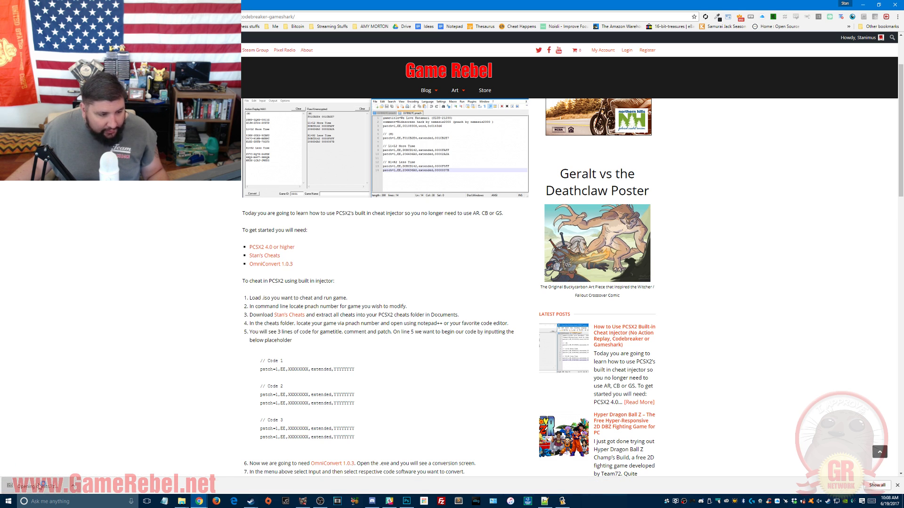
click(279, 123)
scroll(283, 141, down, 4)
mouse_move(564, 124)
mouse_down()
mouse_move(560, 300)
mouse_move(573, 121)
mouse_up()
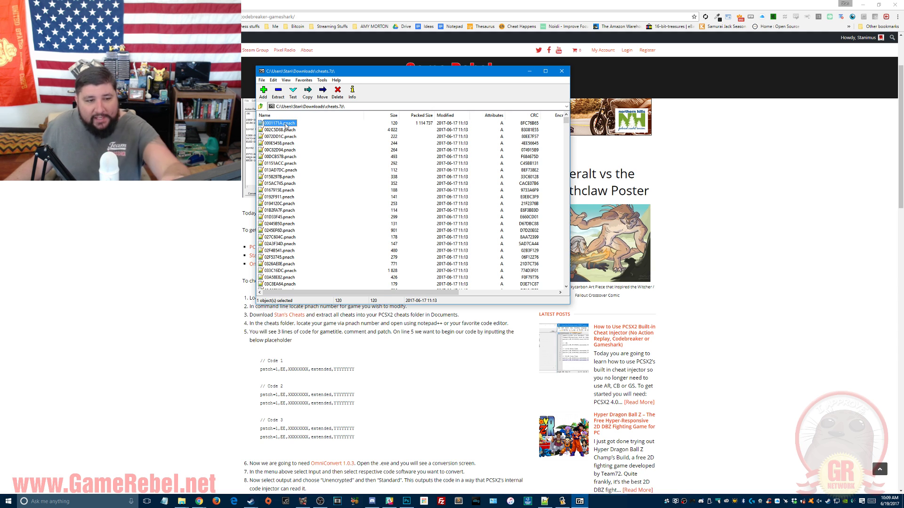
Select all 1996 .pnach files in cheats.7z and open a new File Explorer window
click(273, 130)
click(270, 143)
click(273, 170)
click(274, 197)
click(275, 224)
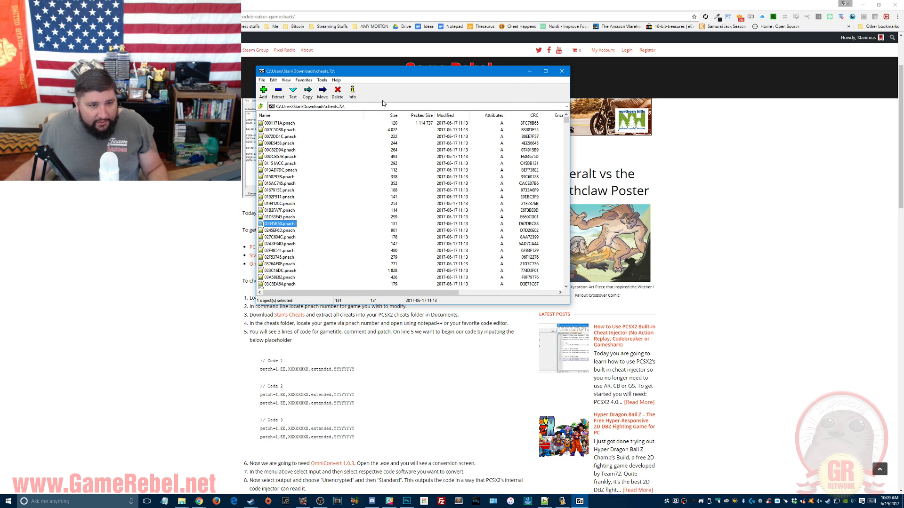
click(280, 131)
key(ctrl+a)
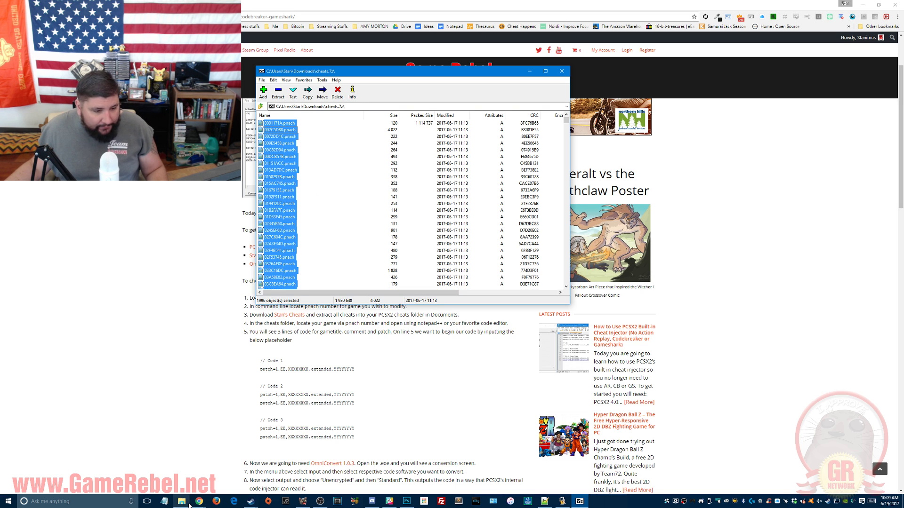
right_click(181, 501)
click(164, 464)
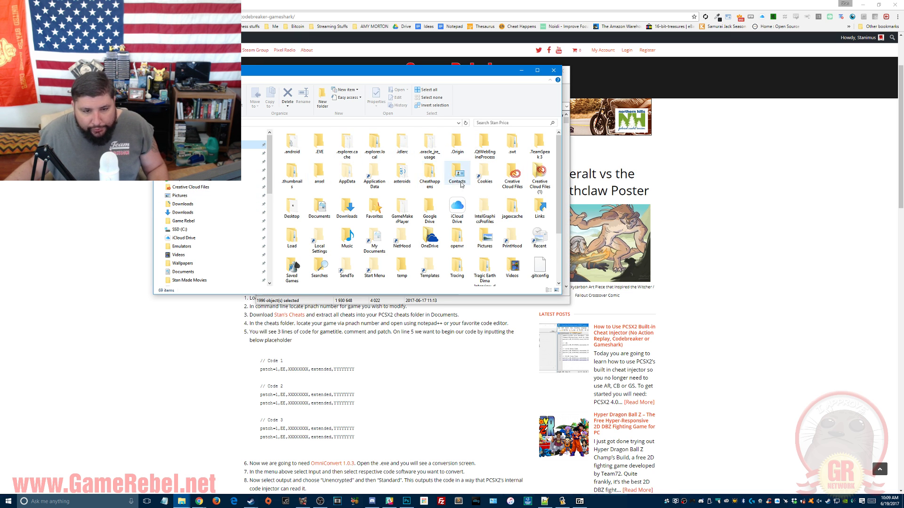
Go to Documents\PCSX2\cheats in File Explorer and scroll through its .pnach files
double_click(313, 207)
scroll(295, 188, down, 5)
scroll(295, 191, down, 15)
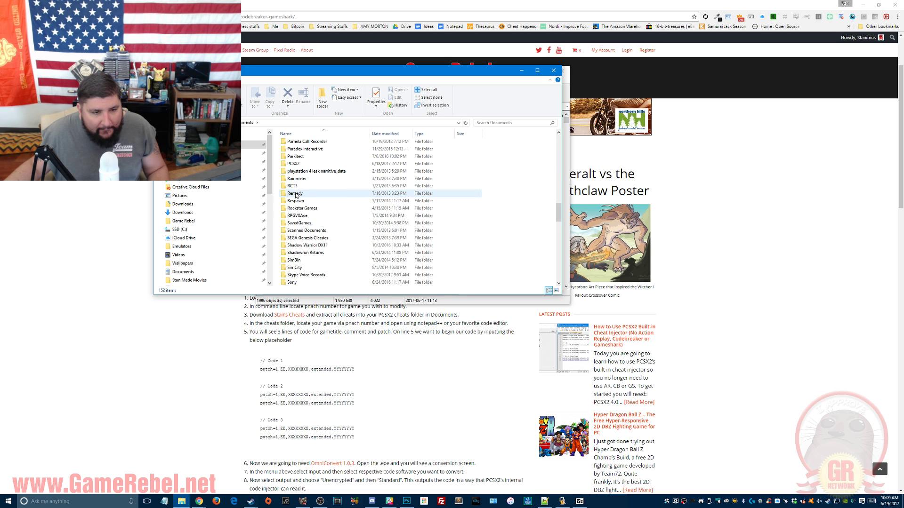
scroll(296, 196, up, 2)
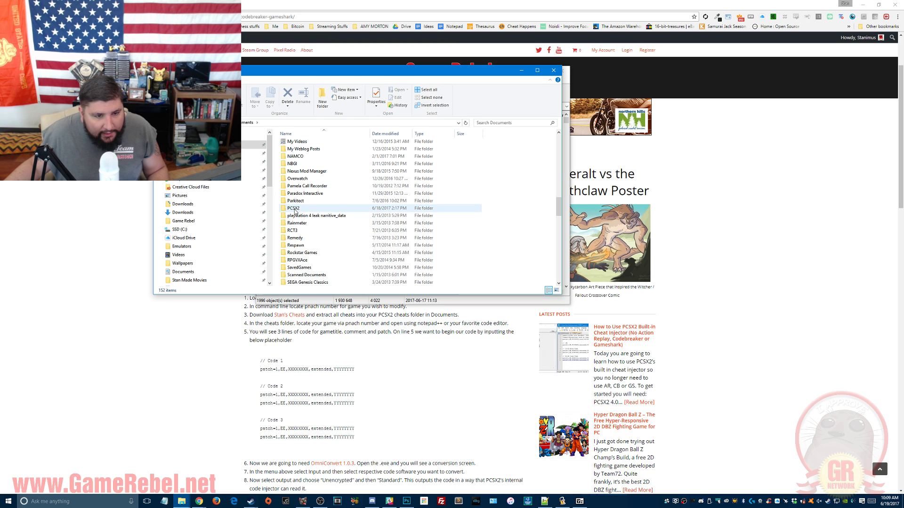
double_click(298, 210)
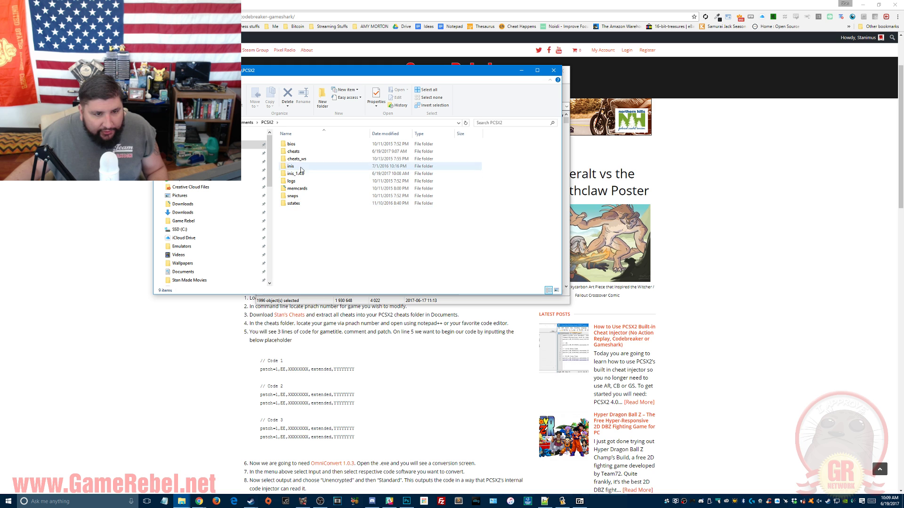
double_click(307, 154)
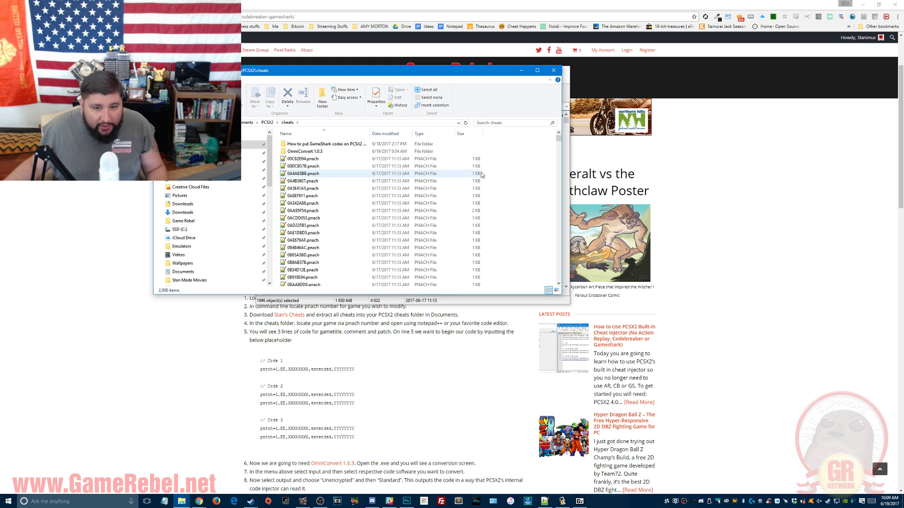
scroll(532, 169, down, 3)
scroll(532, 169, down, 20)
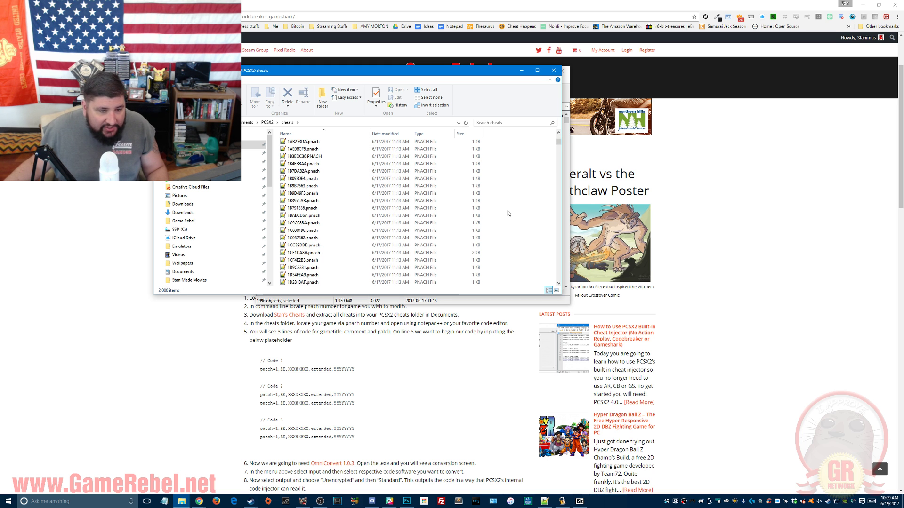
scroll(516, 212, down, 20)
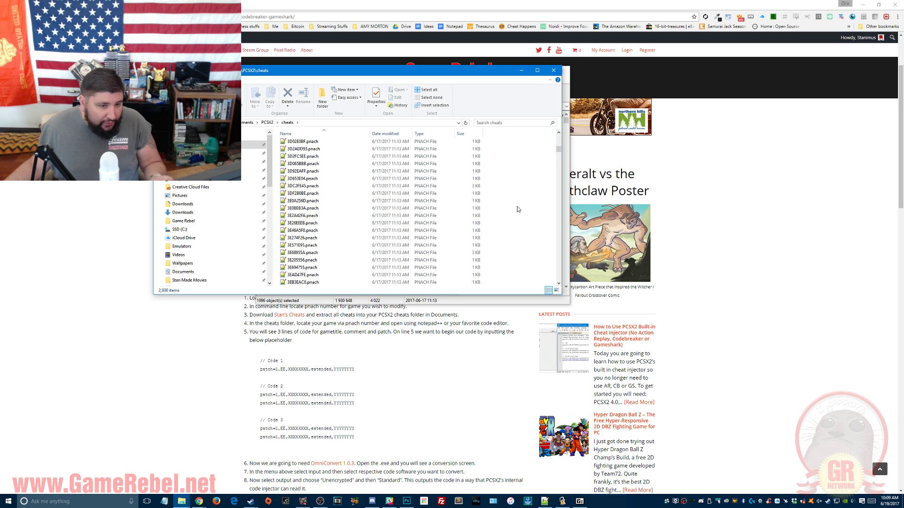
drag(558, 156, 559, 136)
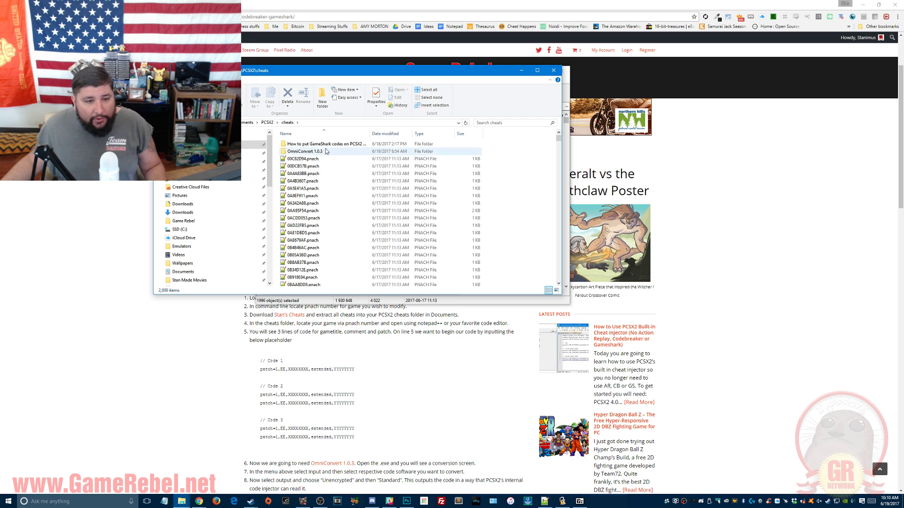
Drag all .pnach files from cheats.7z into the PCSX2 cheats folder, then minimize that folder
drag(314, 69, 334, 62)
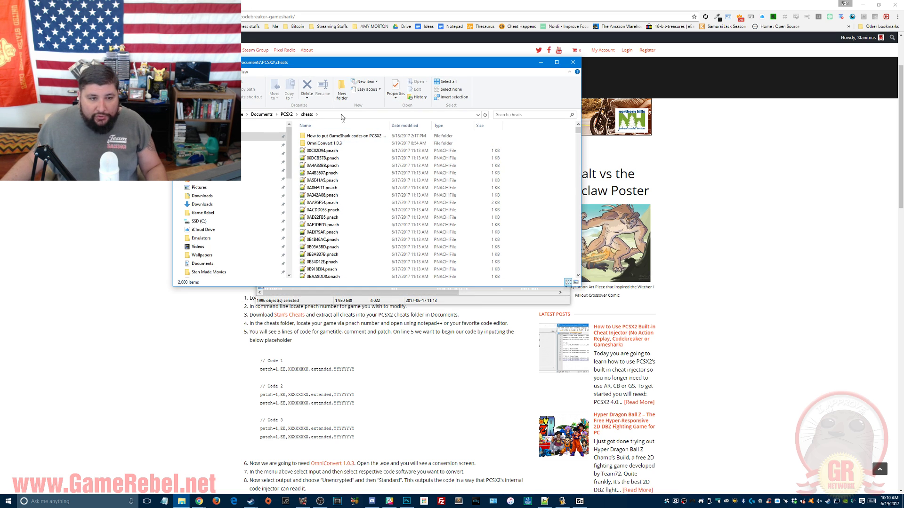
scroll(357, 184, down, 6)
scroll(363, 189, down, 20)
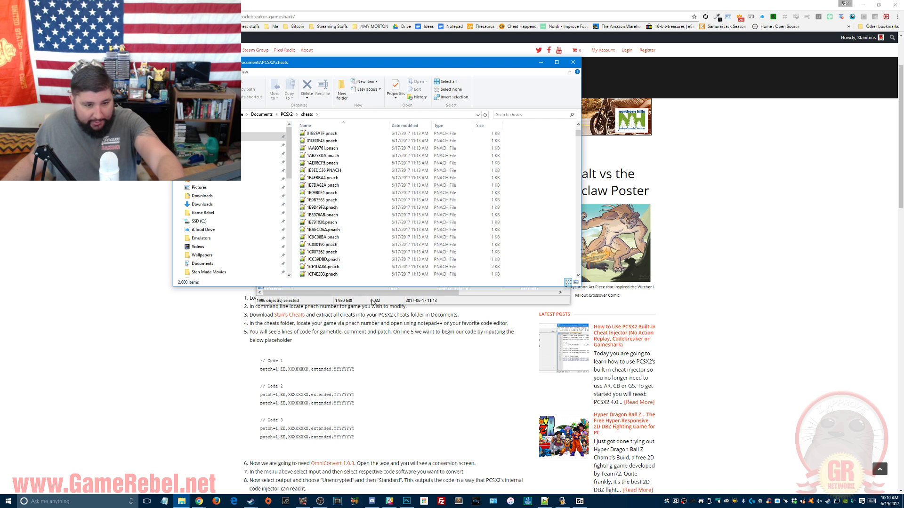
drag(383, 64, 303, 225)
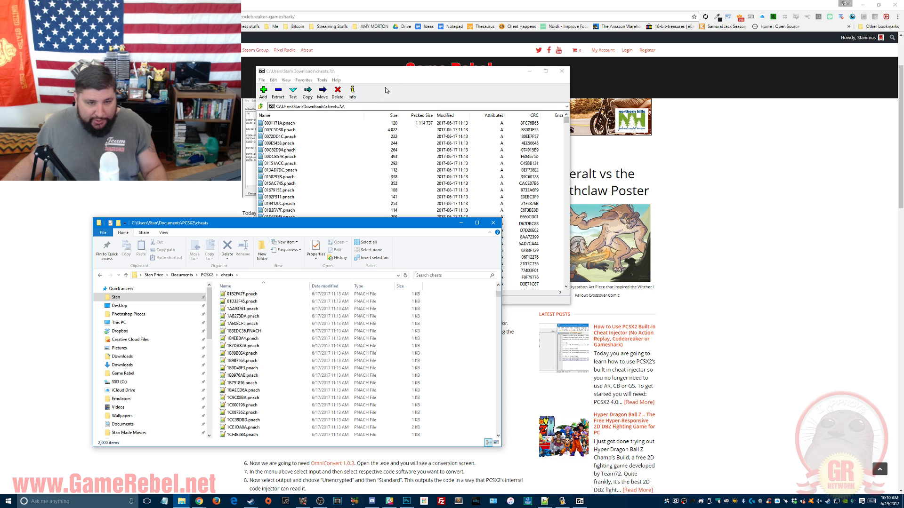
key(ctrl+a)
drag(403, 74, 672, 67)
drag(543, 135, 325, 134)
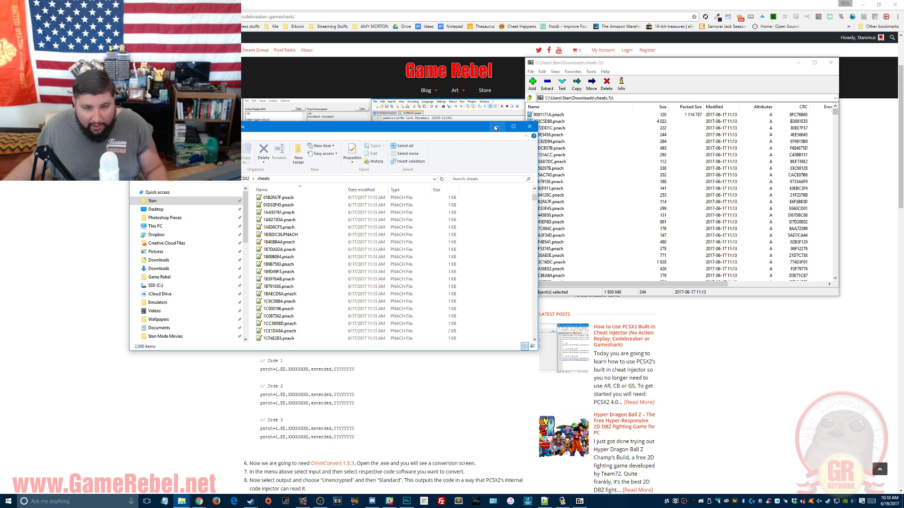
click(498, 131)
Minimize the archive window, close a PCSX2 window and boot the game from the System menu
click(799, 63)
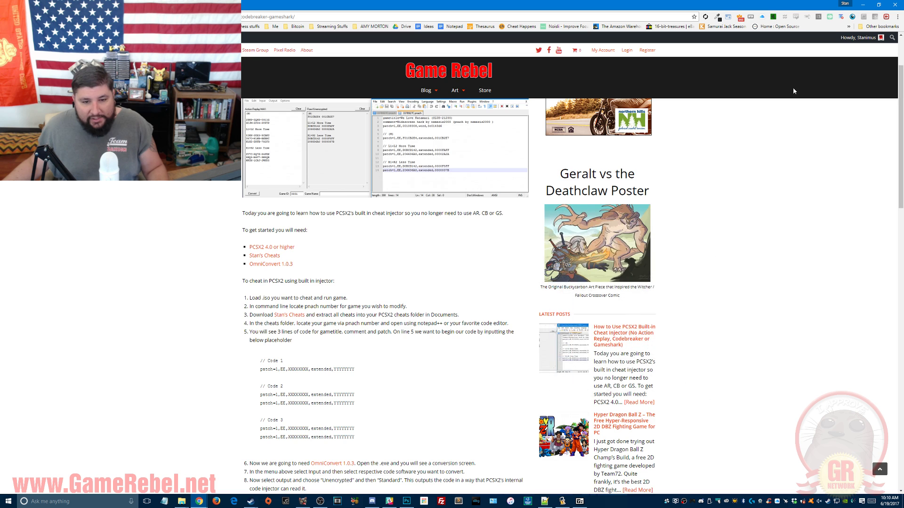
scroll(534, 341, up, 3)
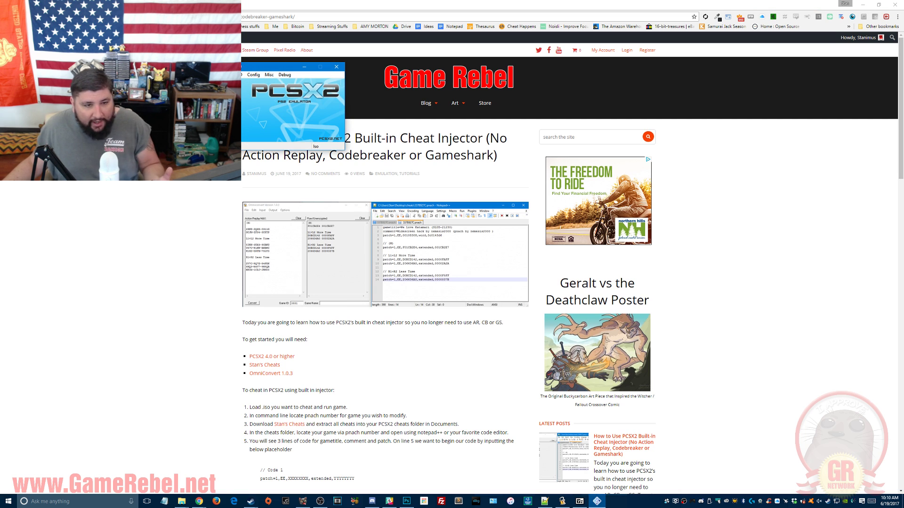
click(336, 66)
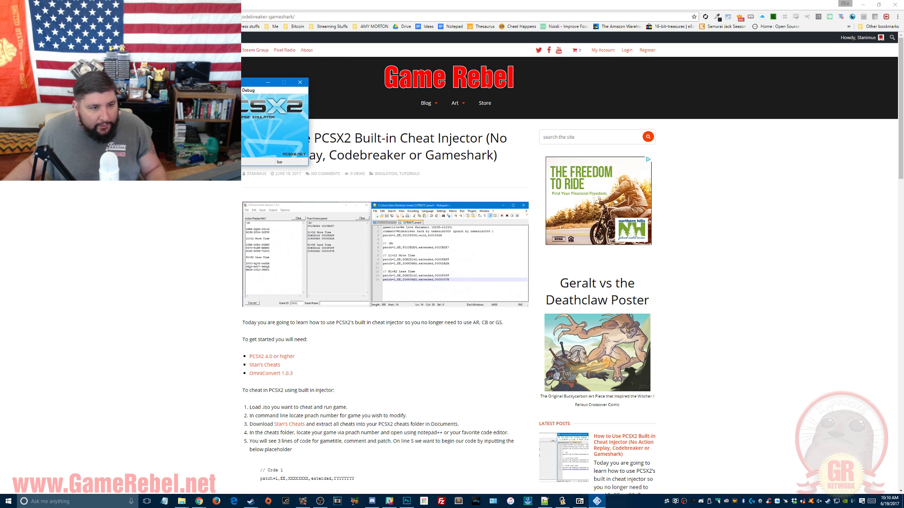
key(alt+s)
key(Return)
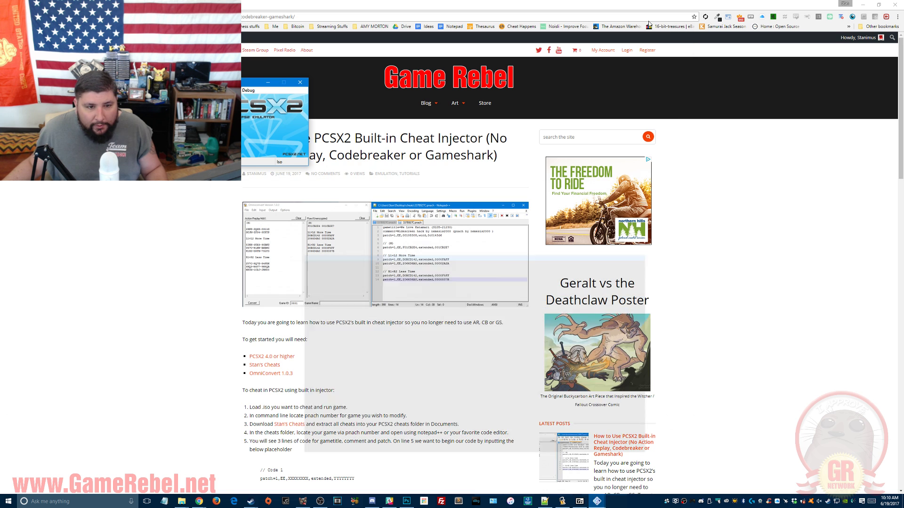
Minimize the game and show the PCSX2 console log reporting 3378927C.pnach with 6 cheats loaded
click(649, 22)
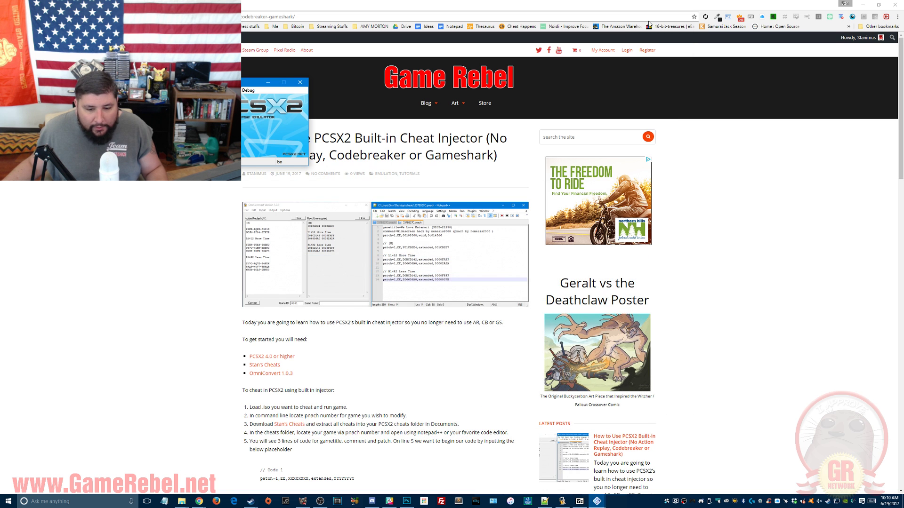
click(597, 501)
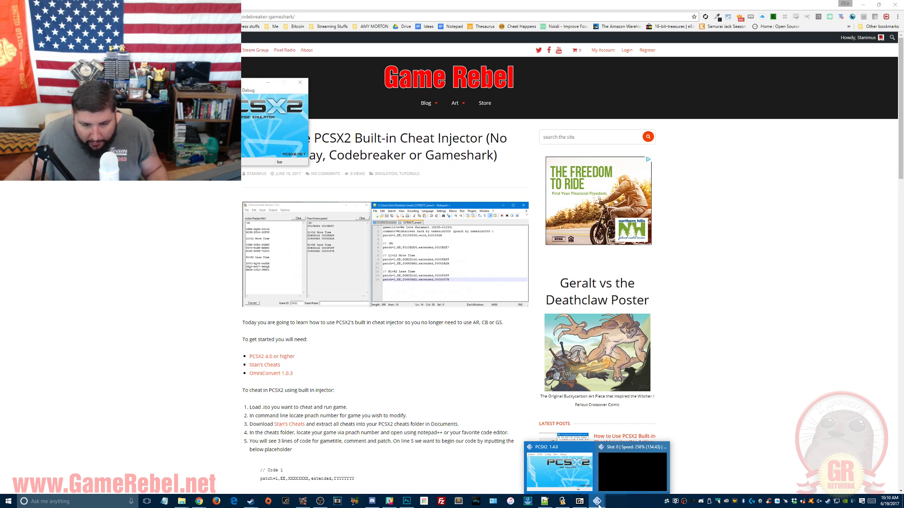
click(597, 502)
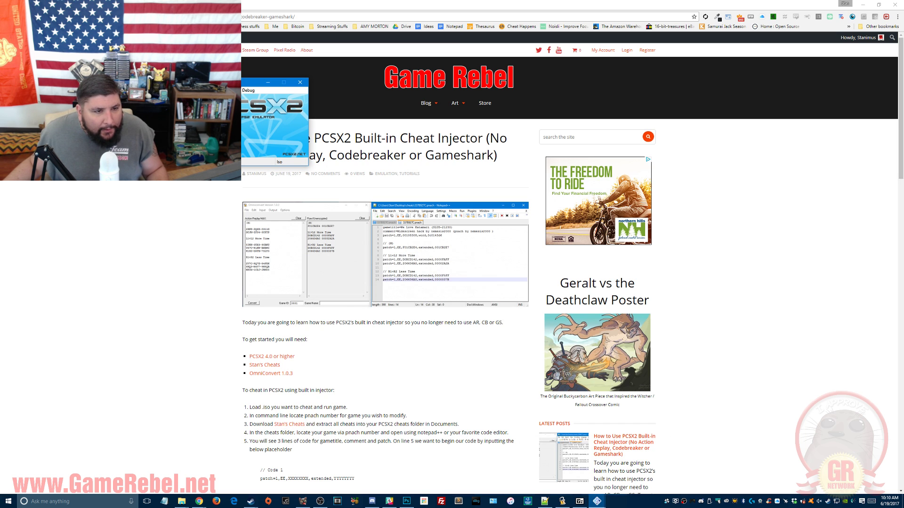
click(202, 189)
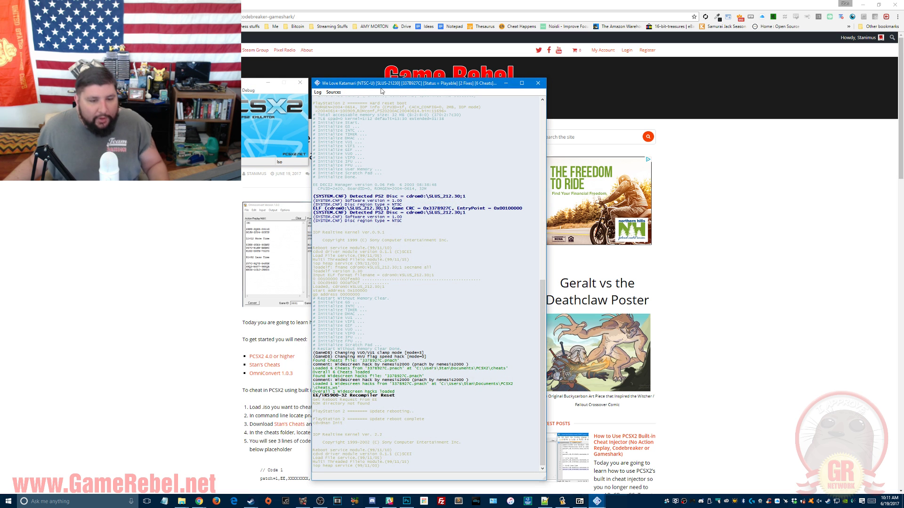
drag(466, 86, 470, 55)
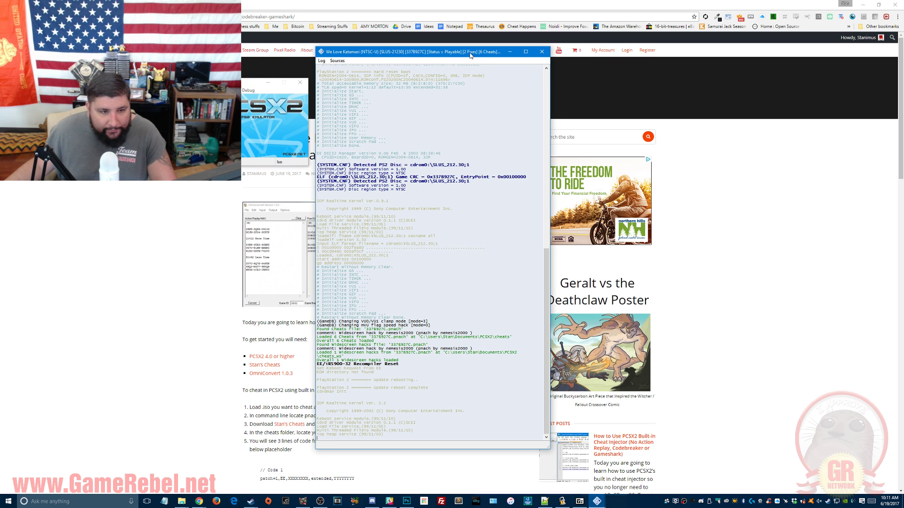
click(595, 503)
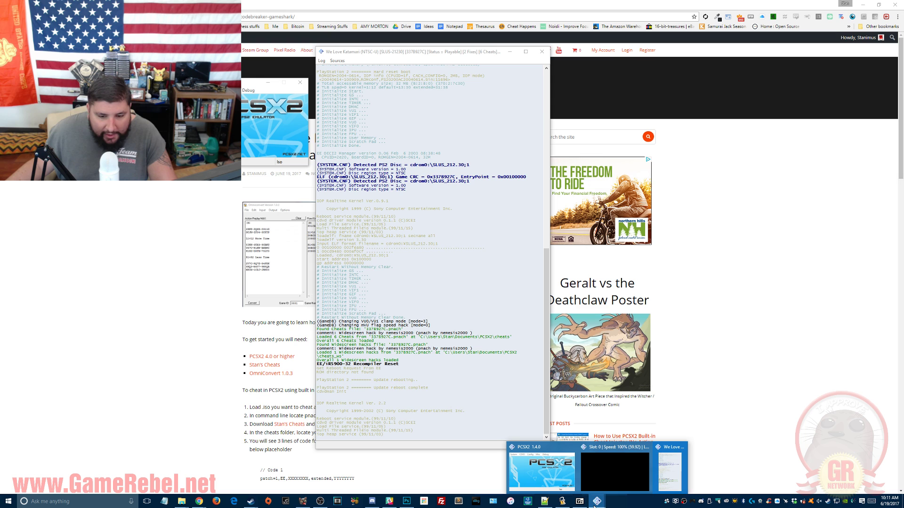
click(419, 54)
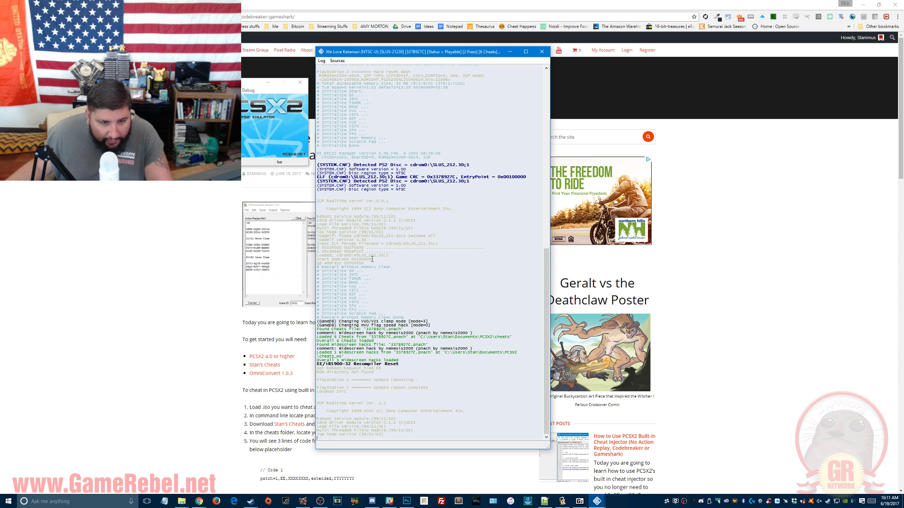
drag(357, 258, 365, 259)
click(355, 259)
click(366, 259)
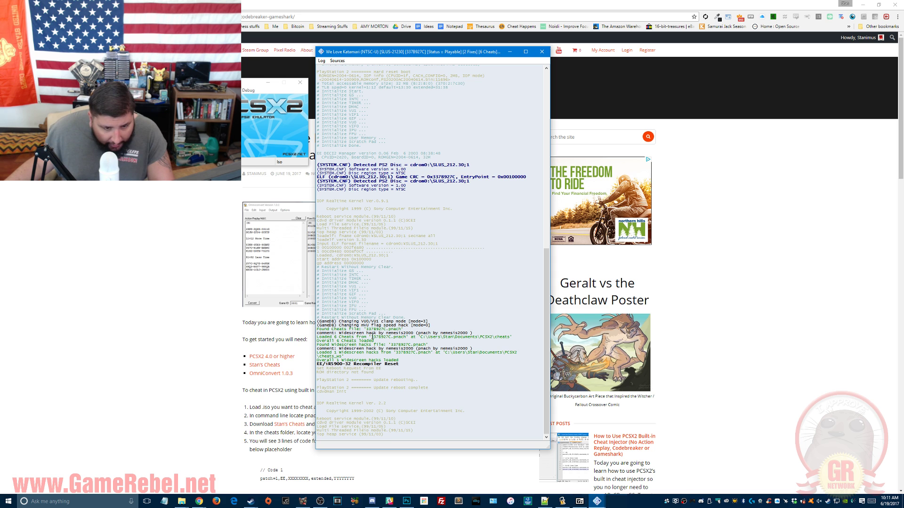
drag(371, 337, 386, 339)
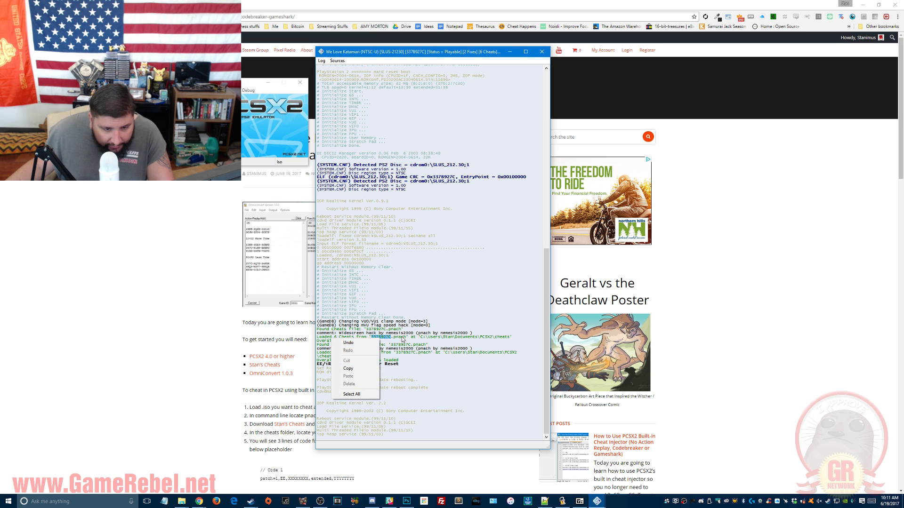
click(400, 337)
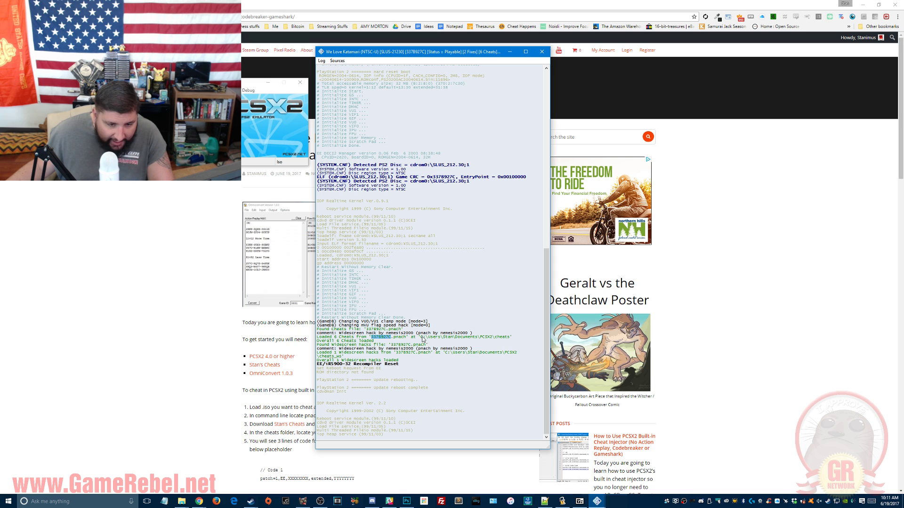
drag(429, 340, 511, 338)
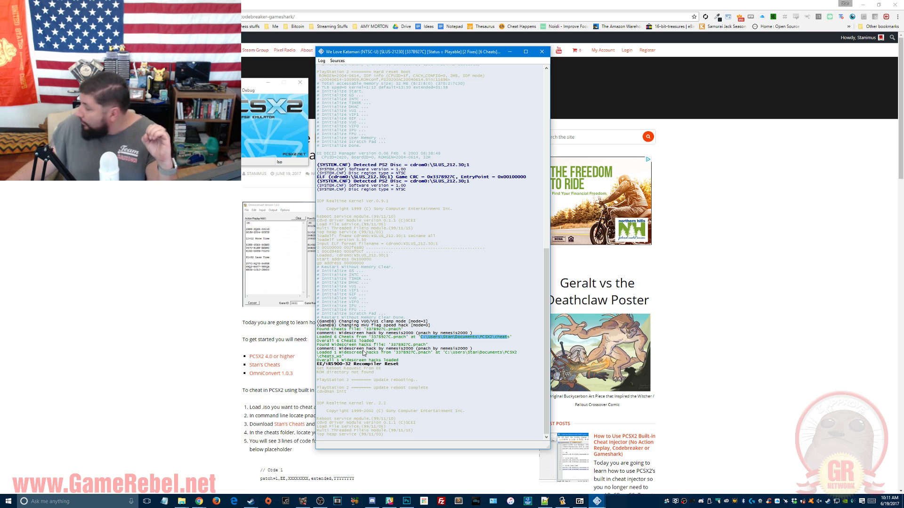
click(344, 342)
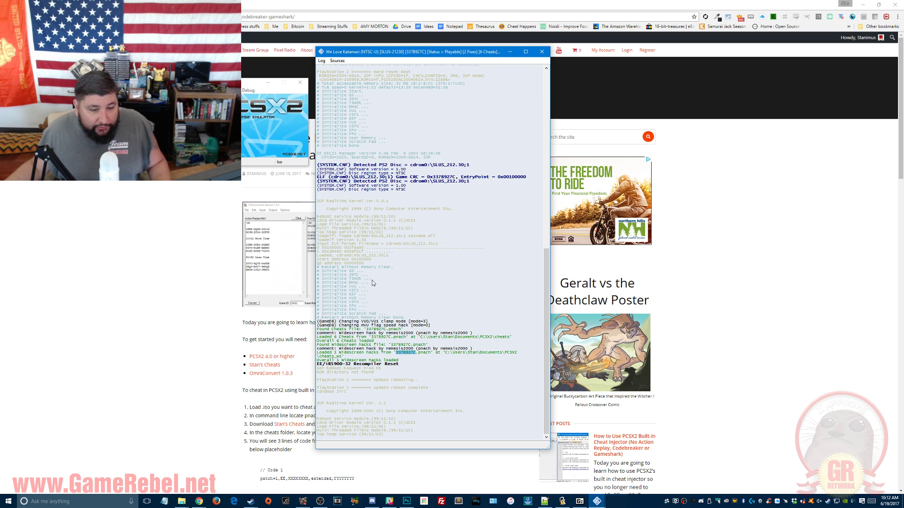
Search the PCSX2 cheats folder for 337B927C and open 337B927C.pnach in Notepad++
mouse_move(182, 502)
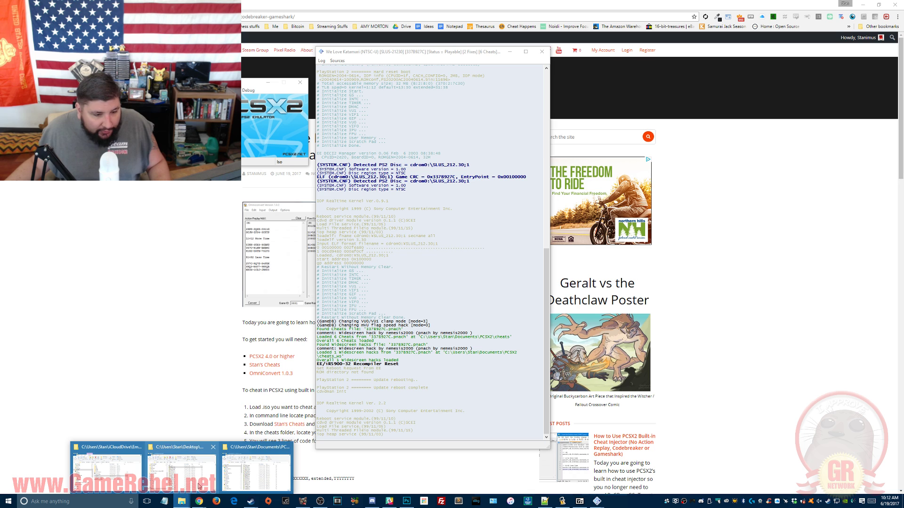
click(250, 485)
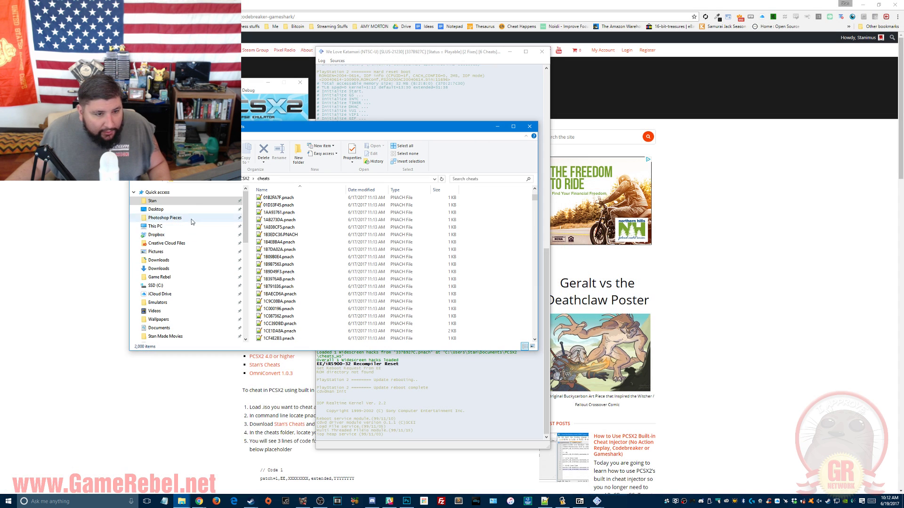
click(321, 216)
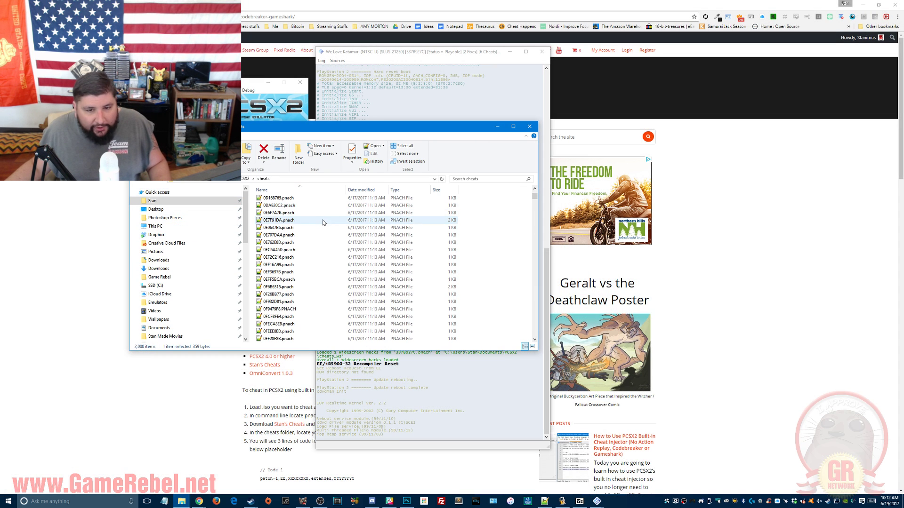
scroll(321, 217, up, 15)
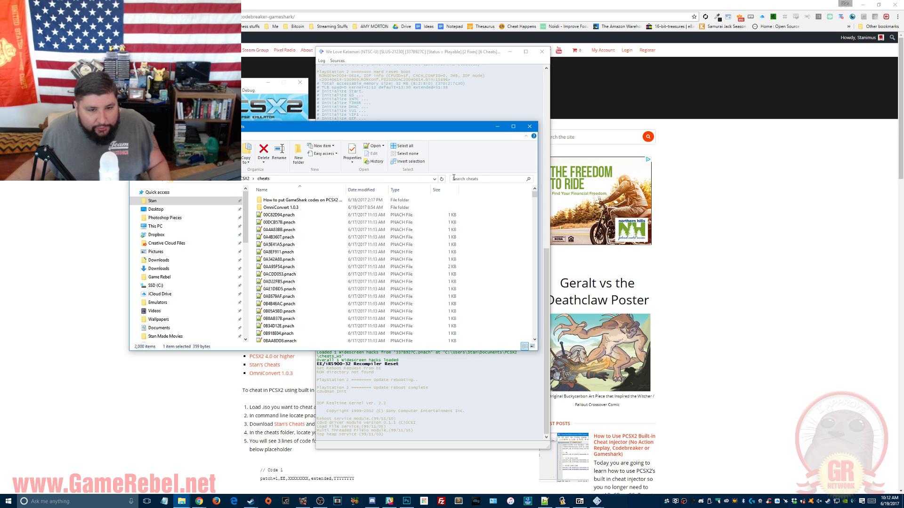
click(479, 178)
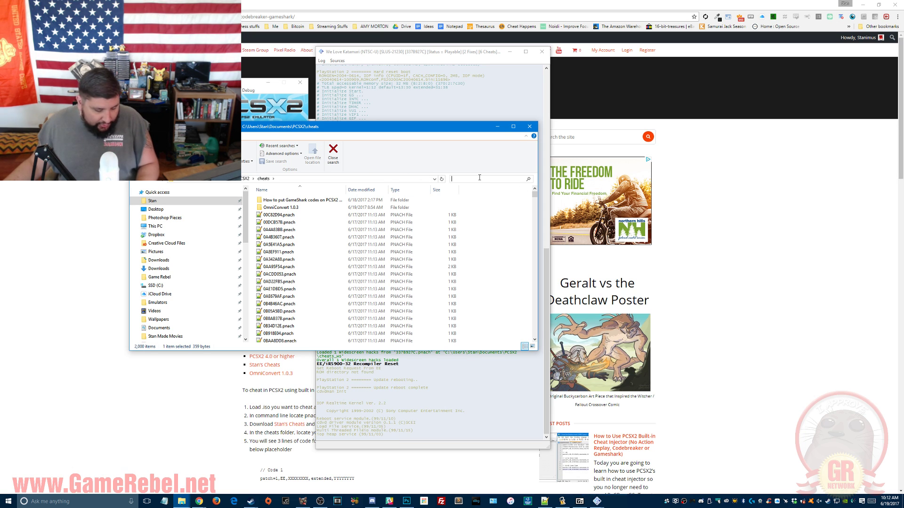
text(337B927C)
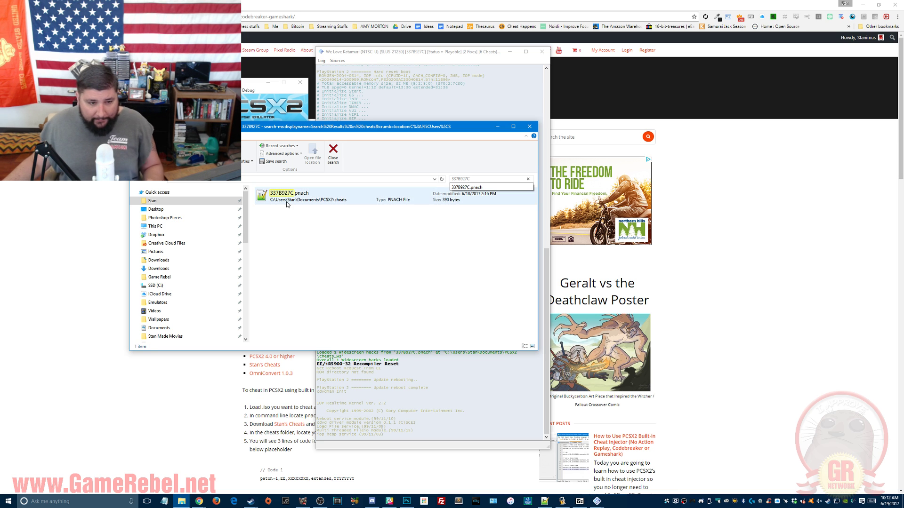
key(alt+Tab)
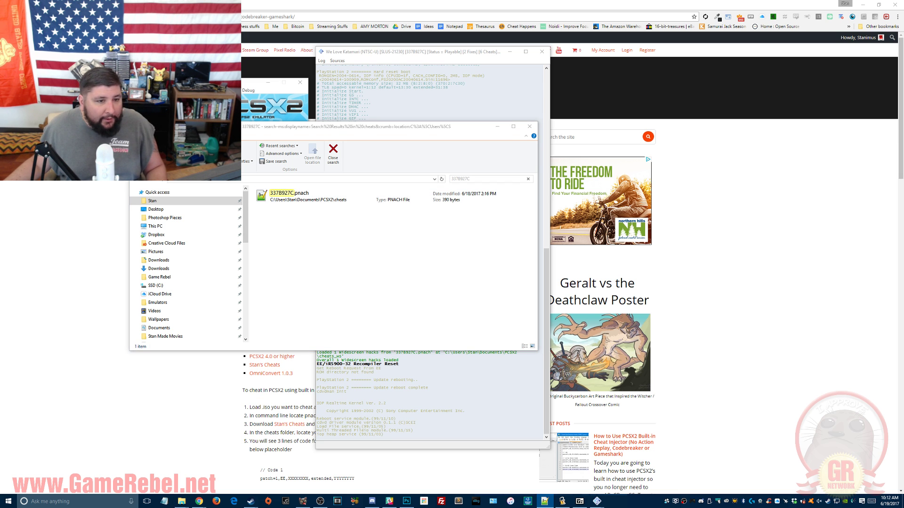
drag(358, 155, 226, 75)
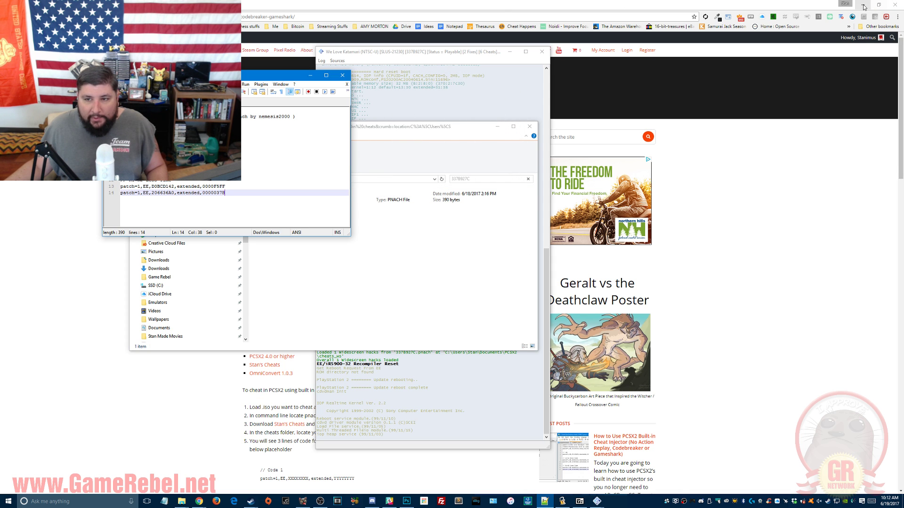
Minimize the cheats folder, PCSX2 log and browser, and centre the Notepad++ window
click(499, 126)
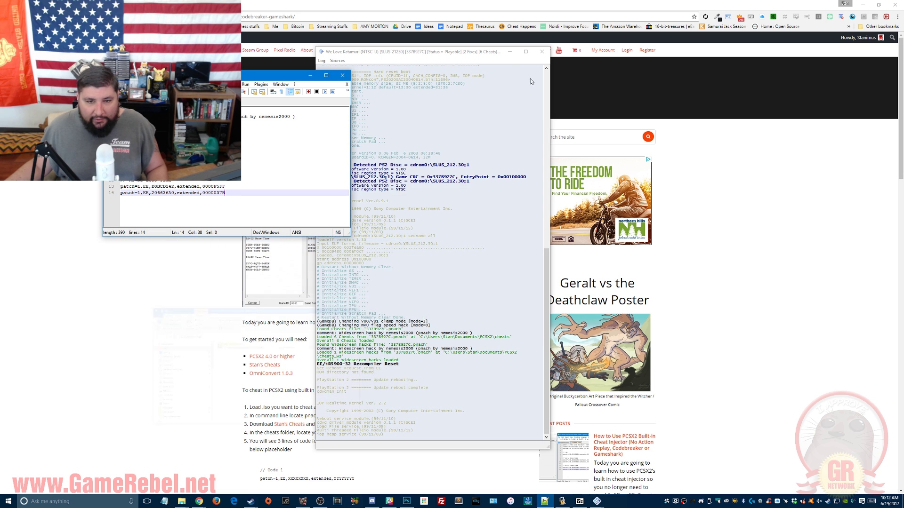
click(511, 52)
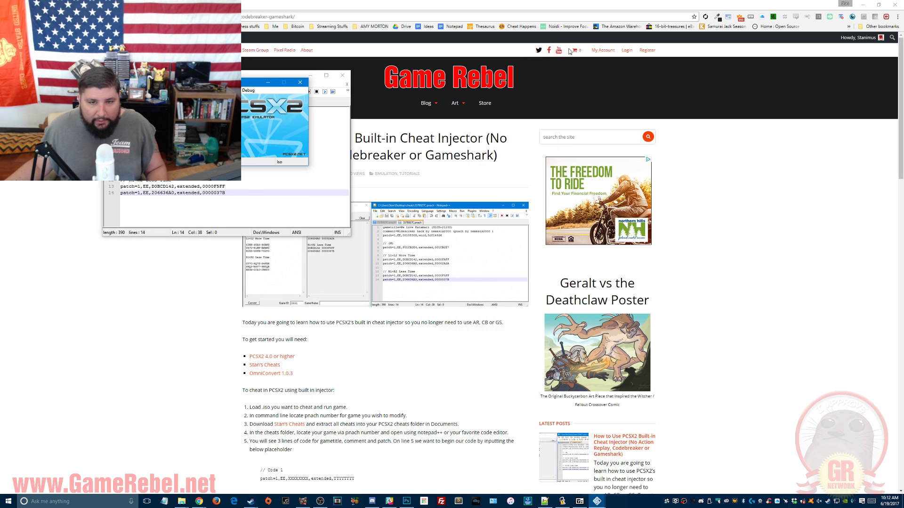
click(863, 4)
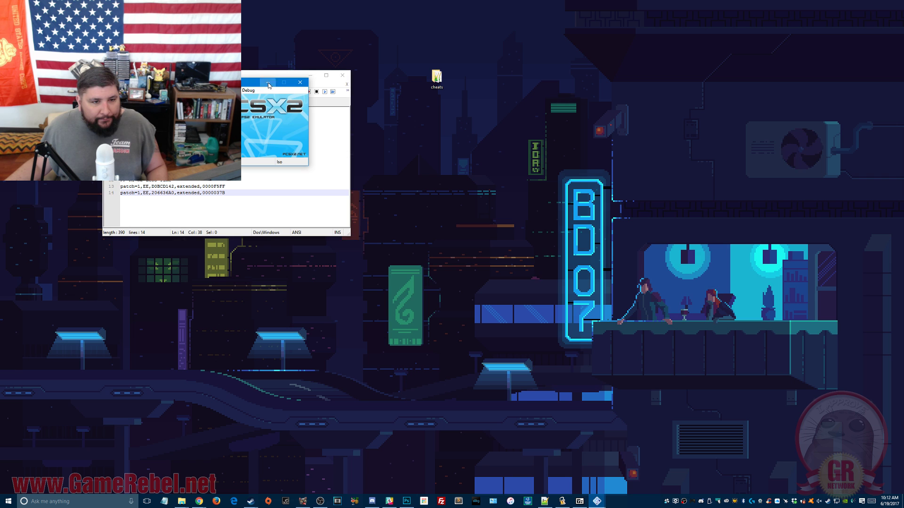
drag(188, 75, 447, 27)
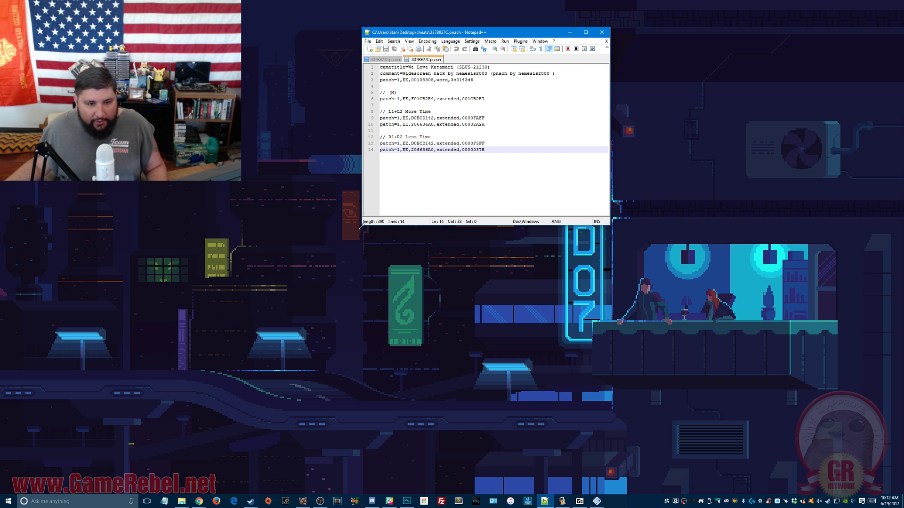
Enlarge the Notepad++ window and highlight the header lines and the value 3c0143d6 on line 3
drag(361, 226, 264, 351)
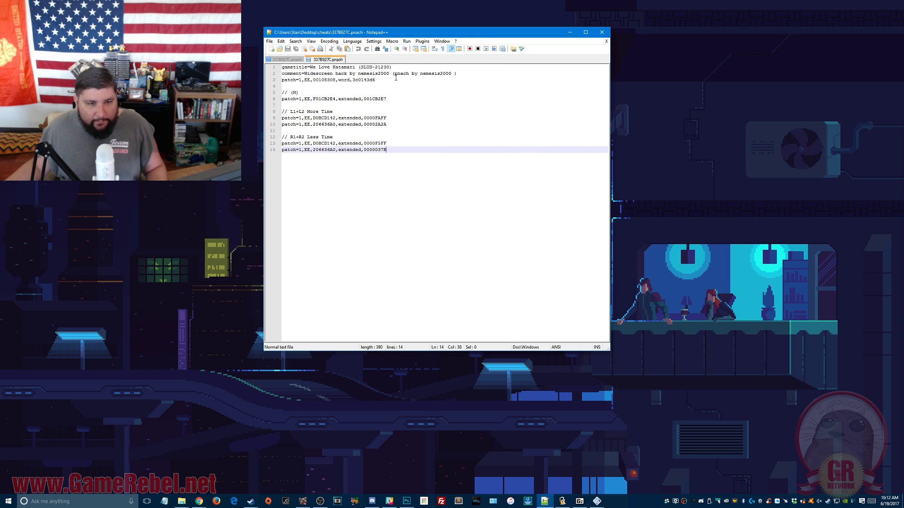
drag(392, 80, 264, 55)
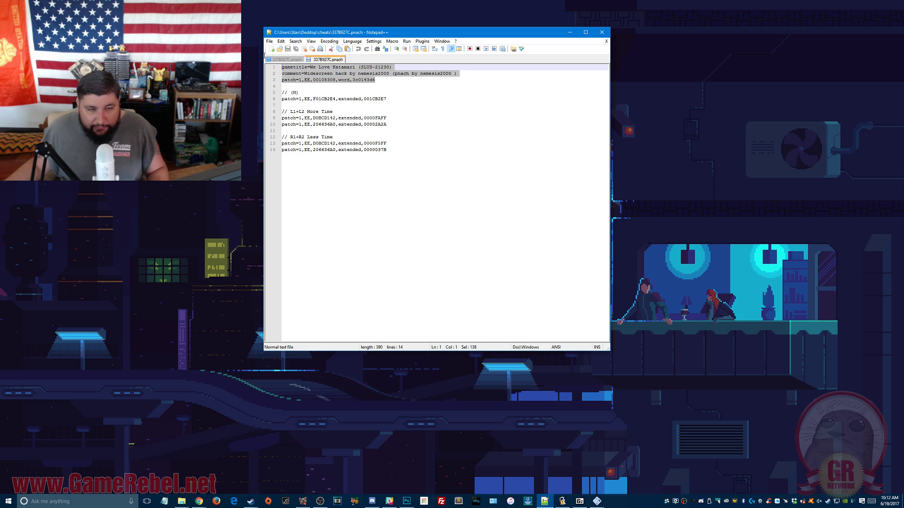
click(379, 80)
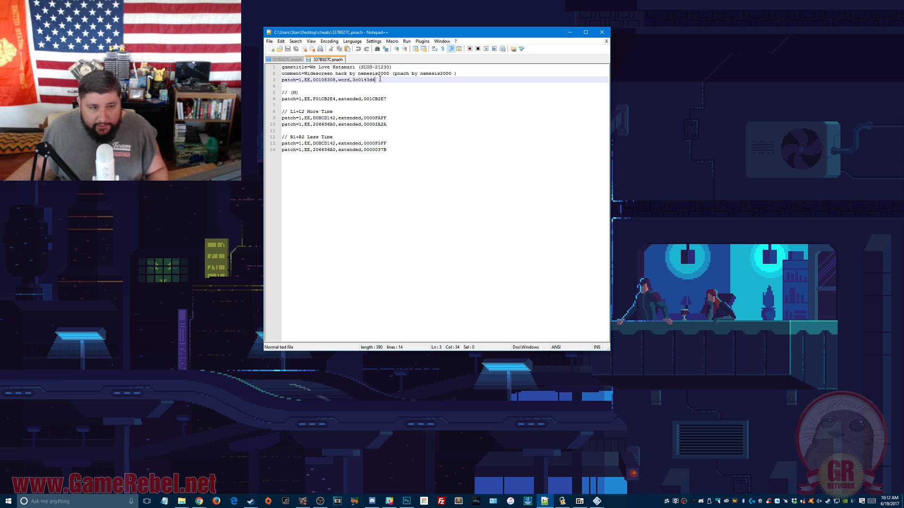
drag(382, 80, 282, 67)
drag(353, 80, 390, 81)
Walk through lines 6 to 14, highlighting the More/Less Time patch values on lines 9 and 10
click(391, 92)
click(390, 99)
click(390, 125)
click(393, 150)
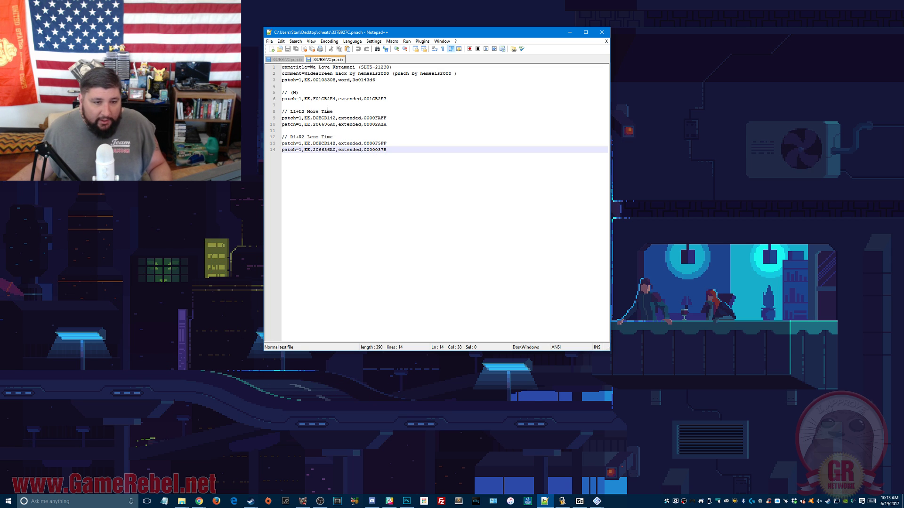
drag(387, 125, 302, 119)
click(302, 119)
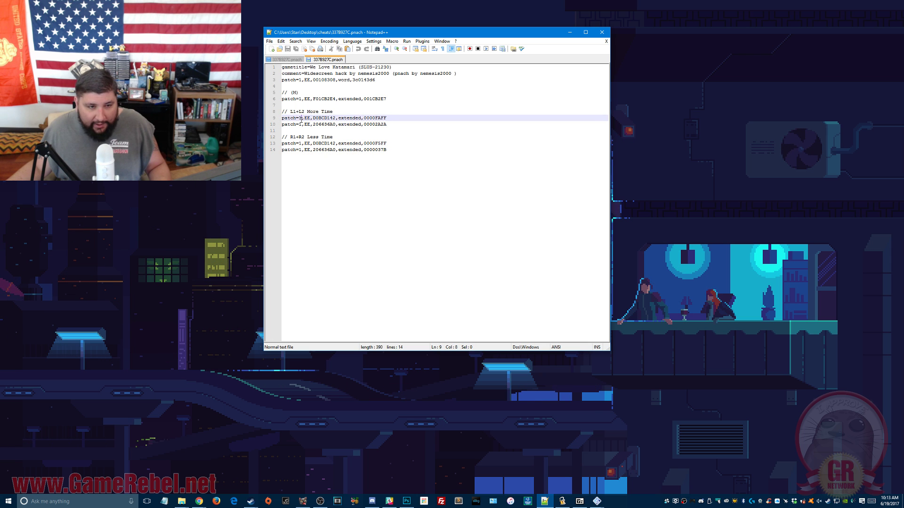